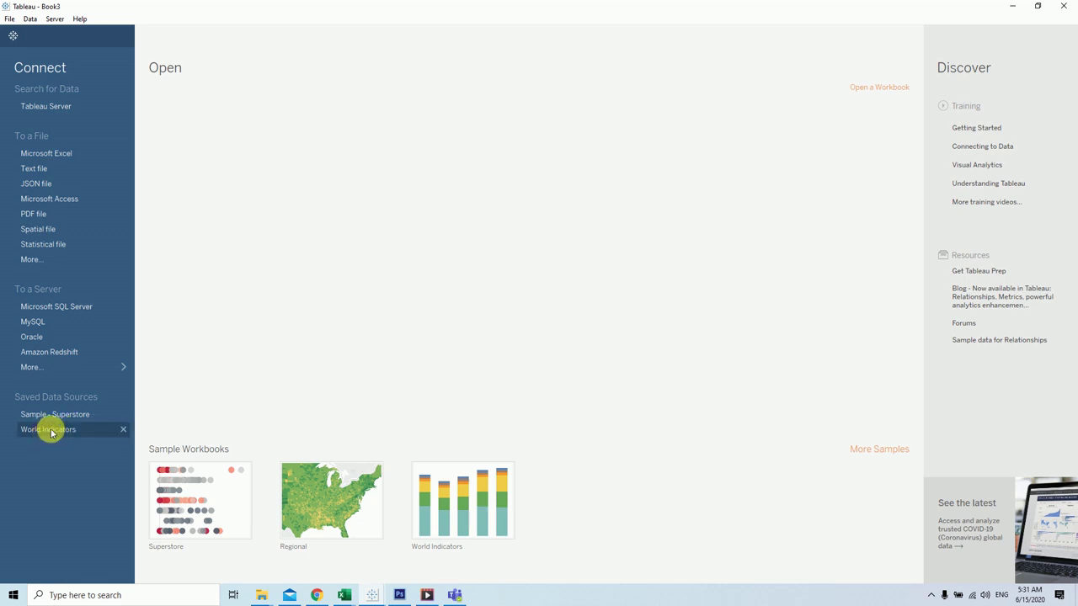
# Step: From World Indicators, plot Population Total as a bar coloured by all Country/Region members
pyautogui.click(51, 432)
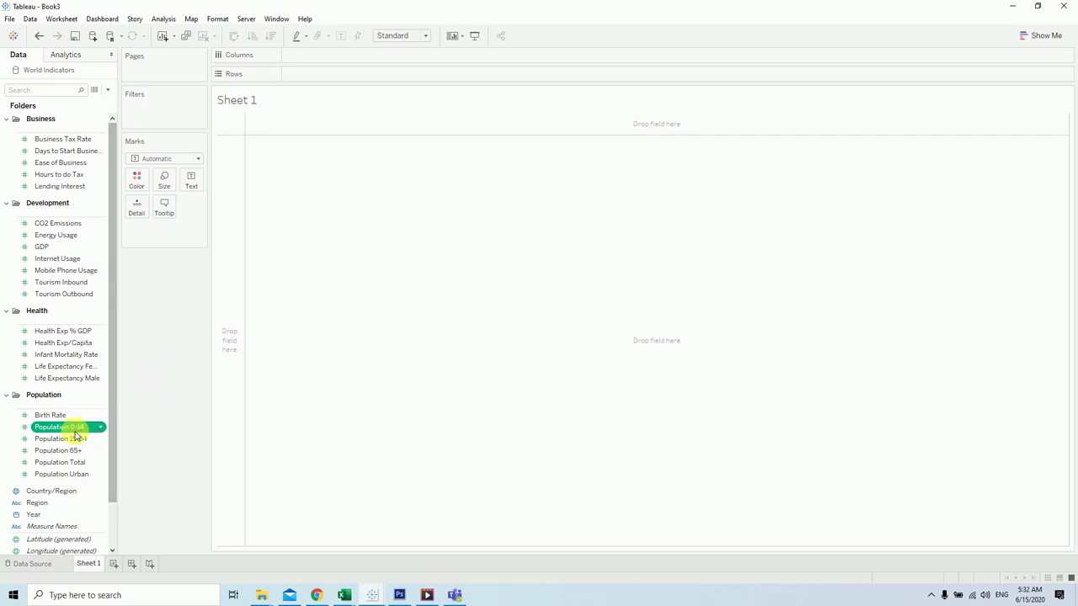
pyautogui.moveTo(59, 462)
pyautogui.mouseDown()
pyautogui.moveTo(228, 270)
pyautogui.moveTo(312, 61)
pyautogui.mouseUp()
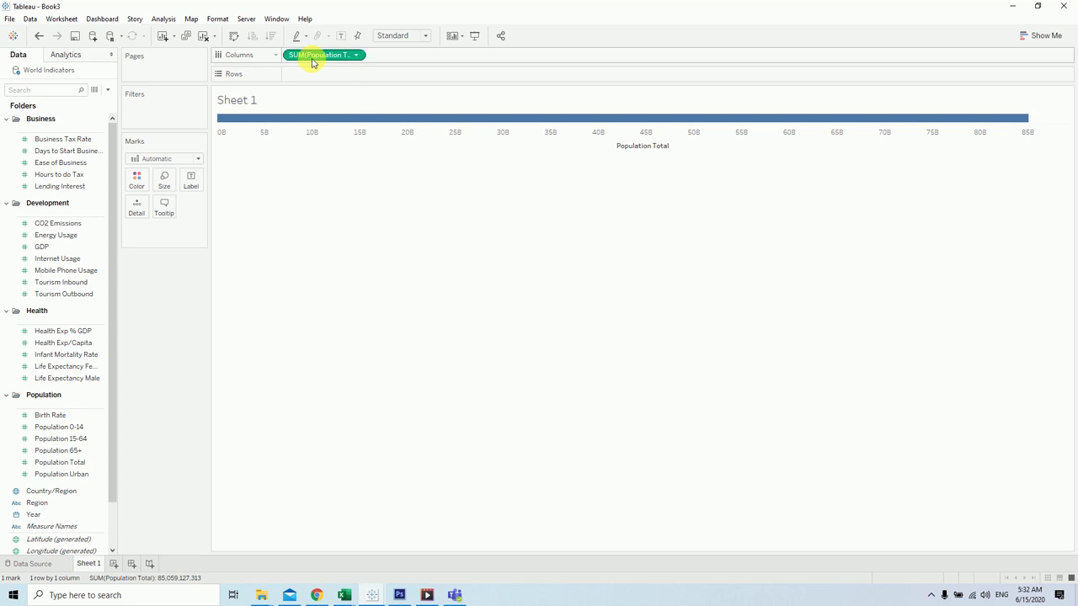
pyautogui.scroll(-2, 77, 353)
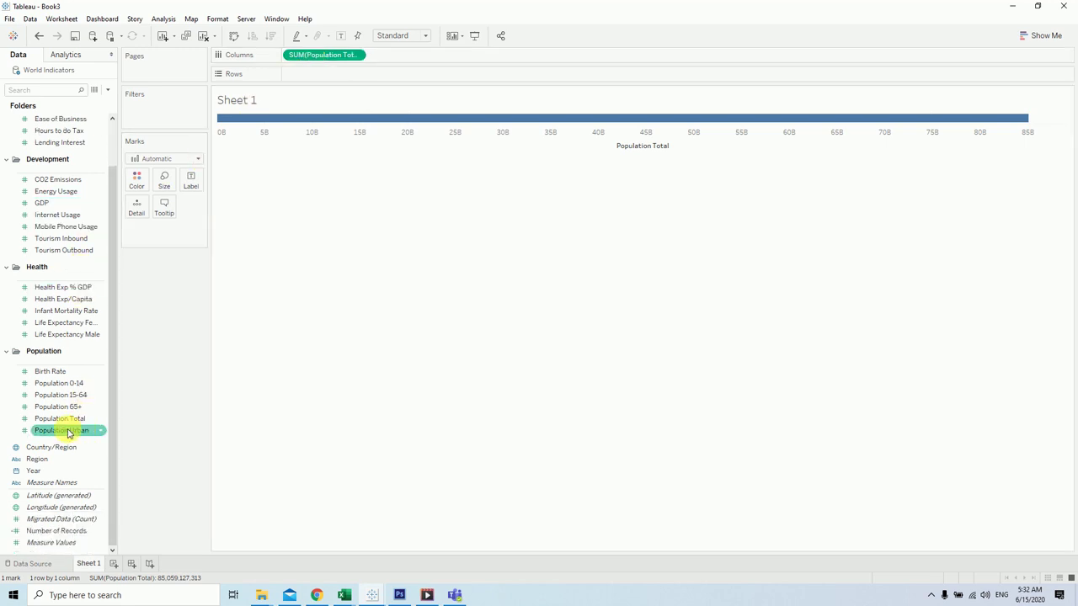
pyautogui.moveTo(52, 446); pyautogui.dragTo(138, 181)
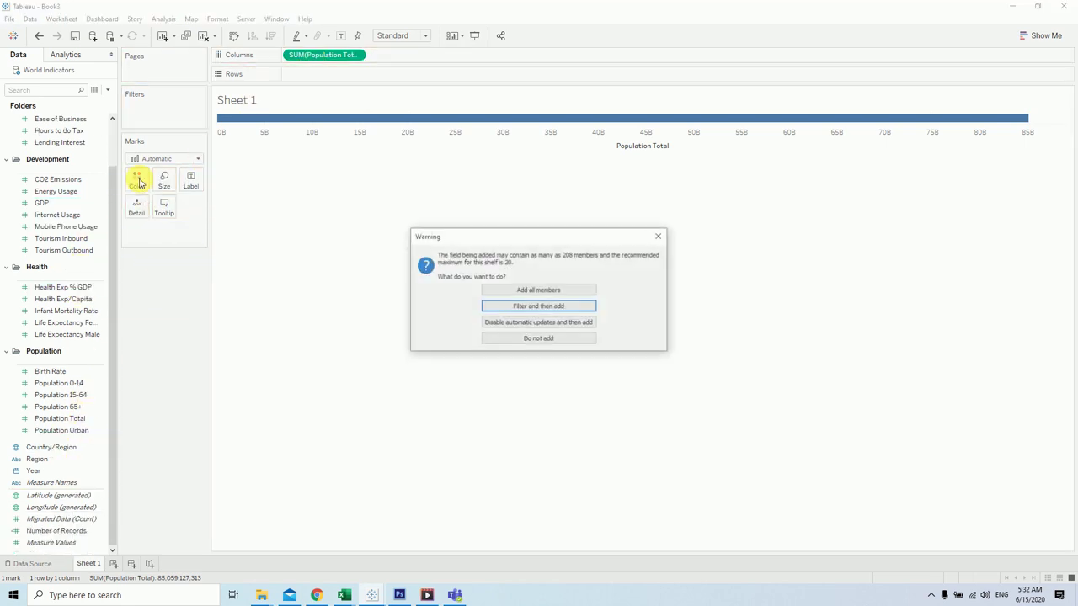
pyautogui.click(522, 289)
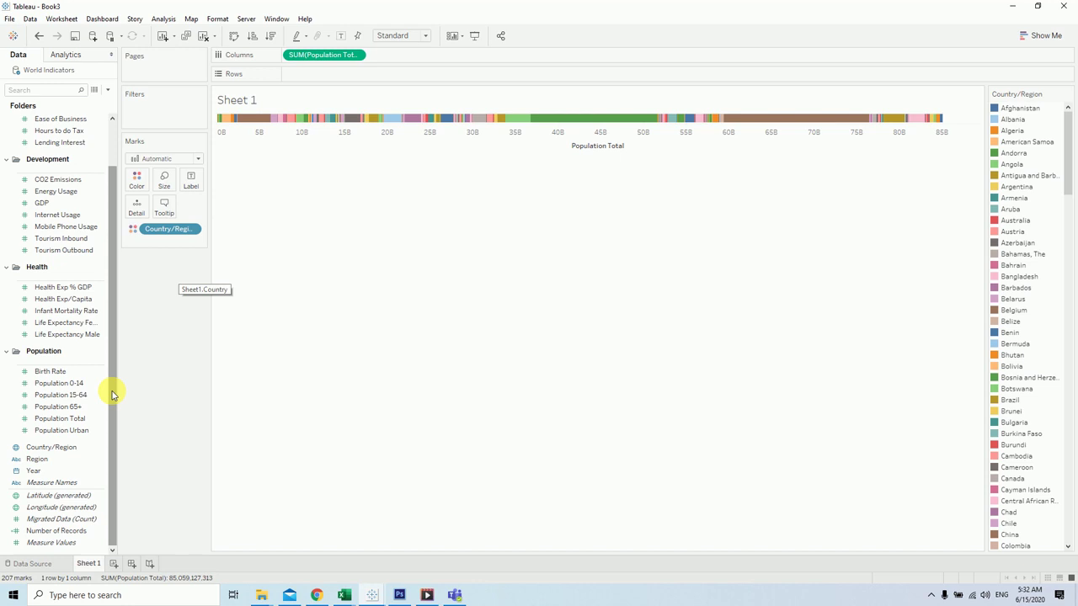
# Step: From the Population 65+ field, create calculated field RANK as RANK_UNIQUE(SUM([Population Total]))
pyautogui.scroll(2, 73, 402)
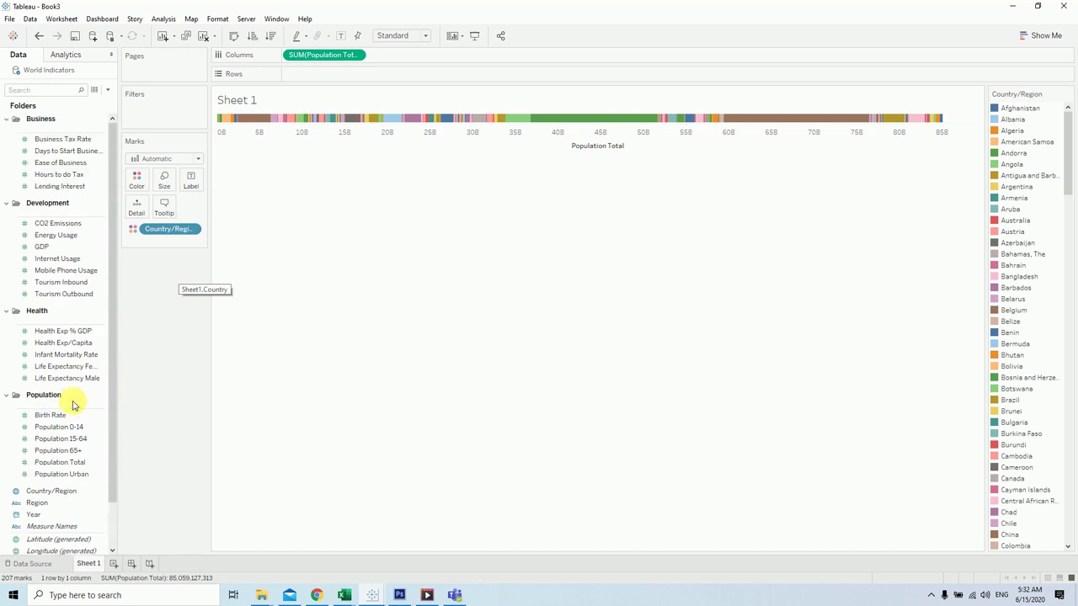
pyautogui.scroll(-2, 74, 412)
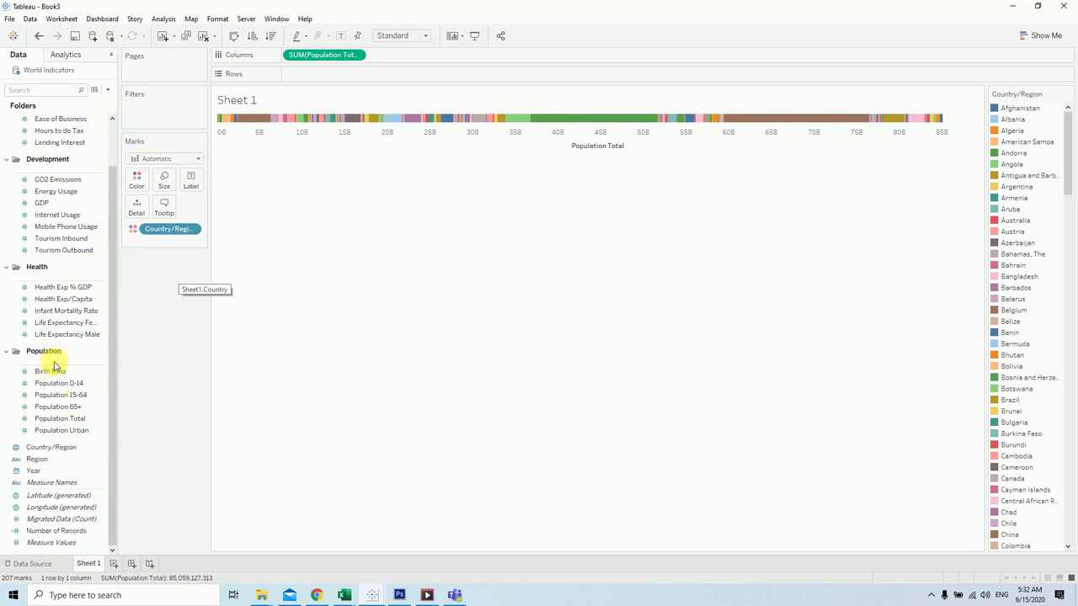
pyautogui.rightClick(14, 409)
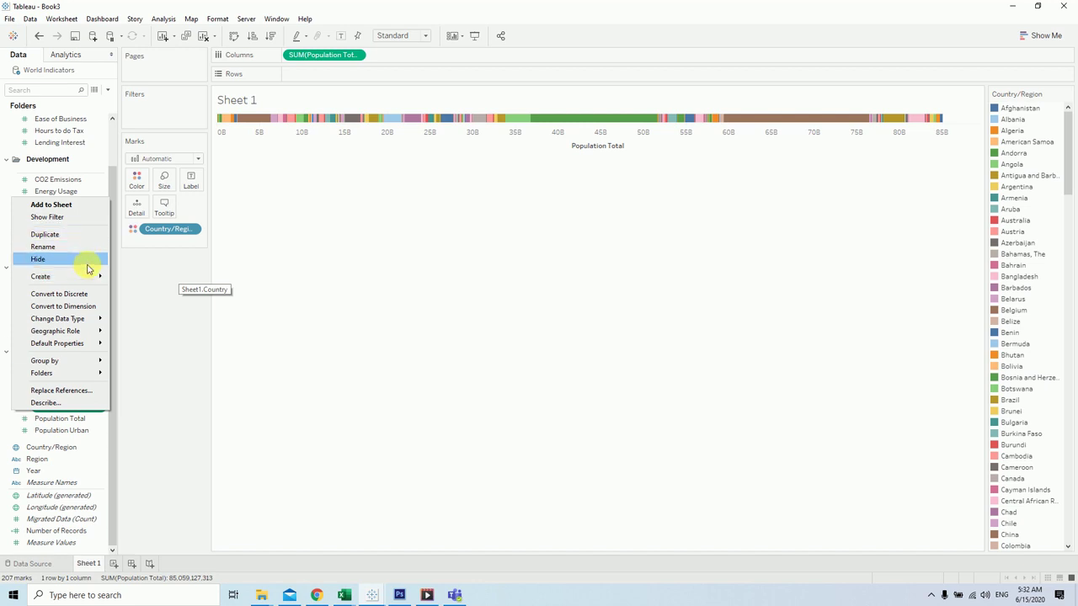
pyautogui.moveTo(41, 276)
pyautogui.click(139, 278)
pyautogui.write('RANK')
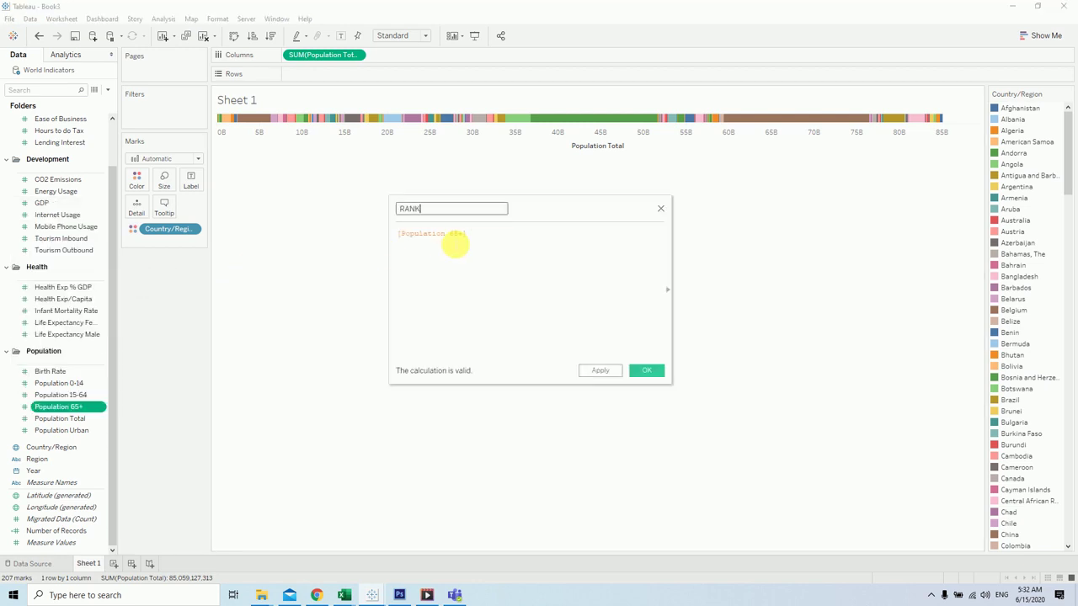
pyautogui.click(500, 247)
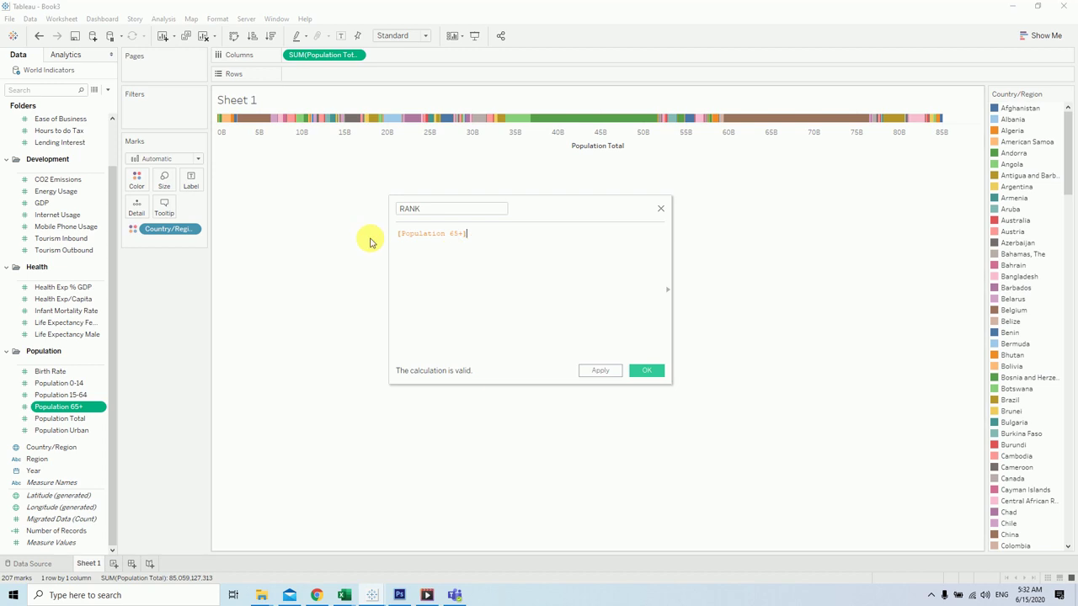
pyautogui.moveTo(514, 243); pyautogui.dragTo(373, 236)
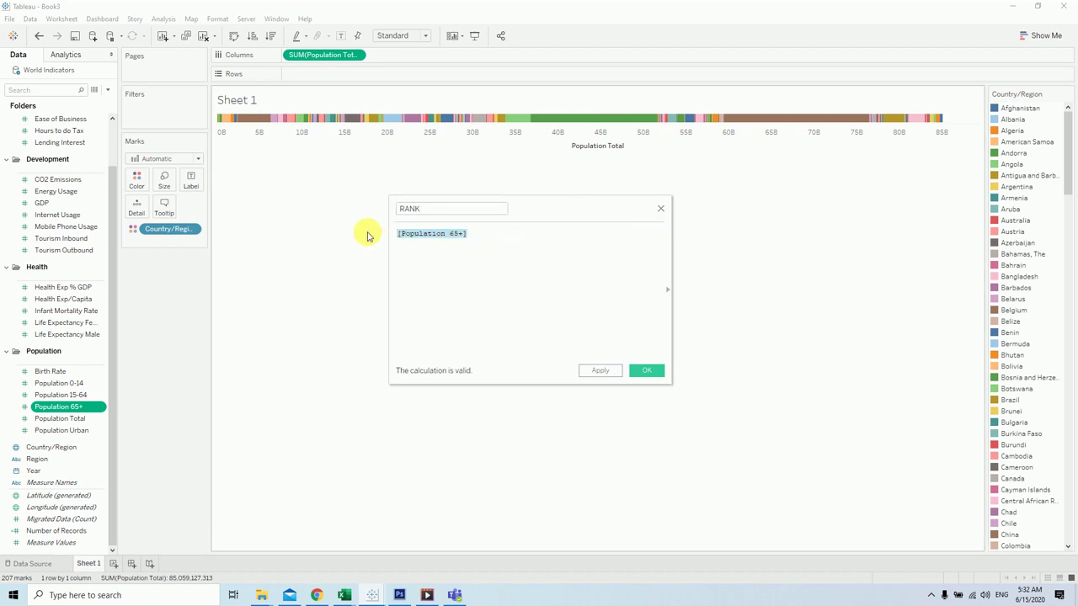
pyautogui.write('RAn')
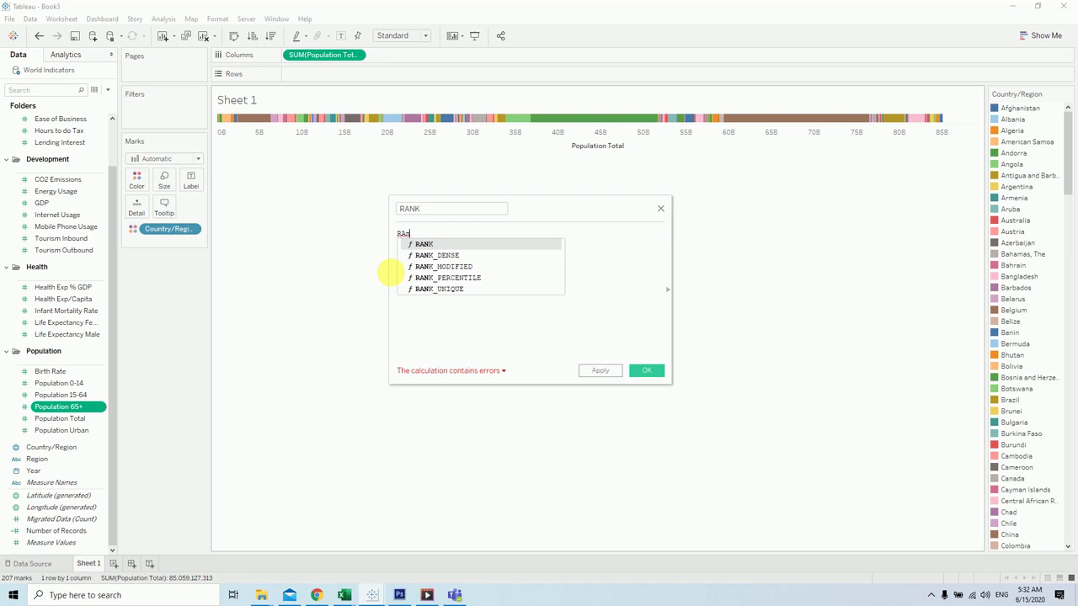
pyautogui.doubleClick(458, 289)
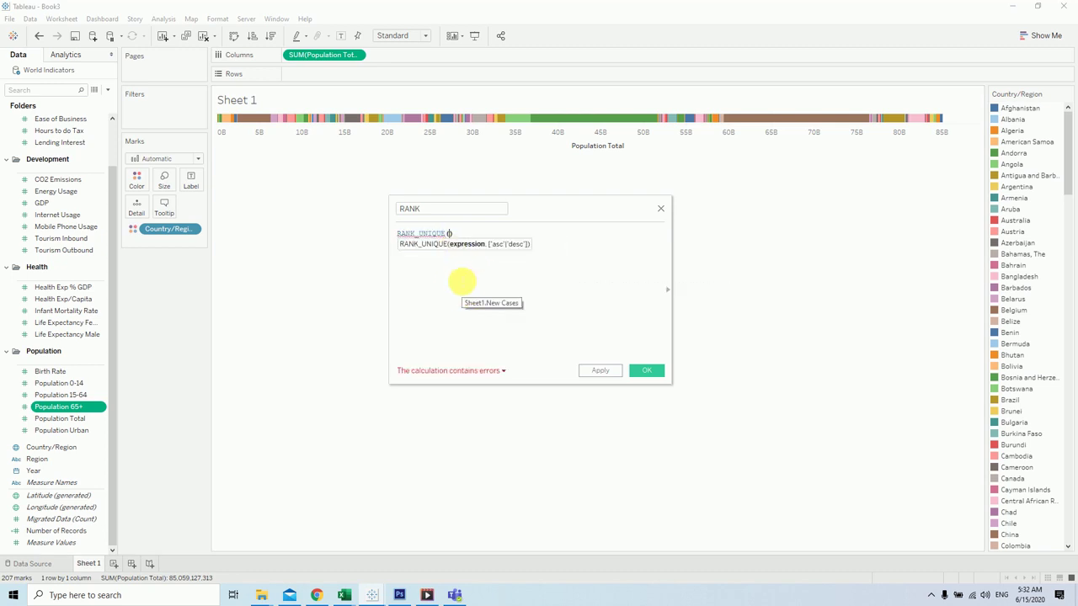
pyautogui.write('sum(')
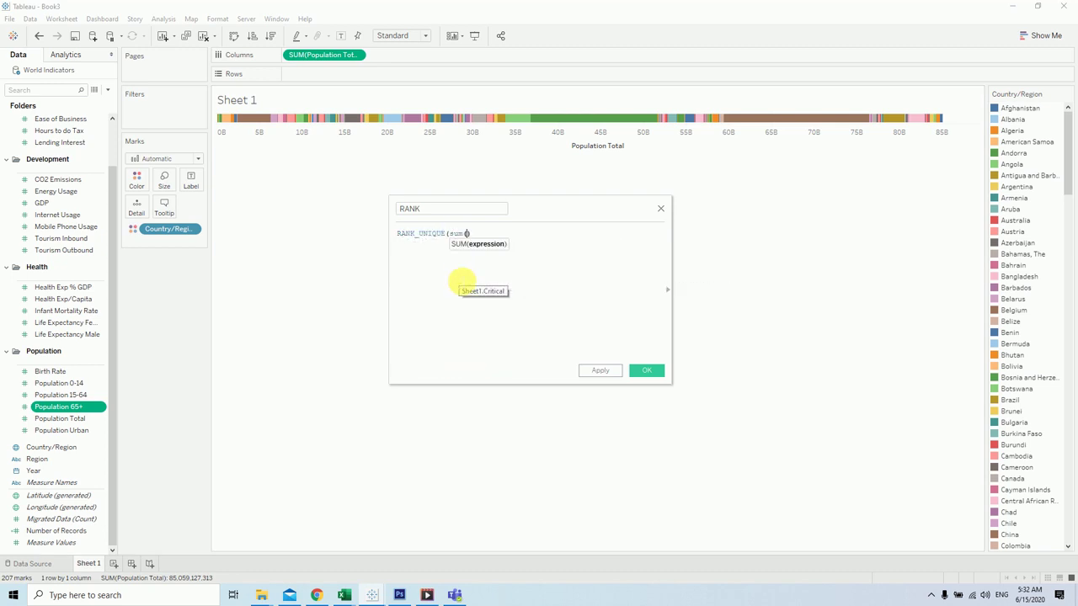
pyautogui.write('t')
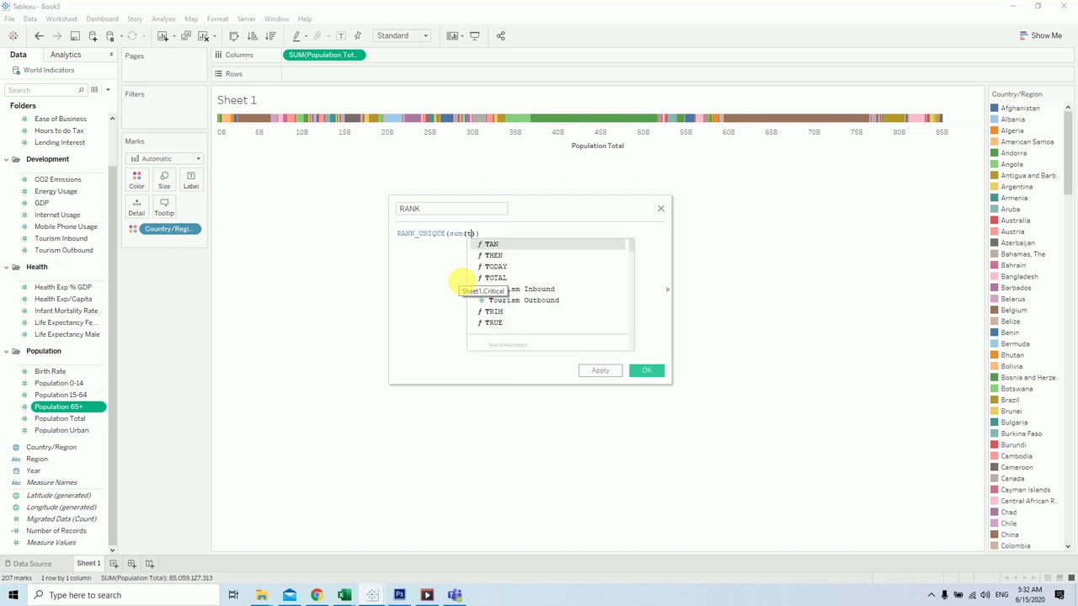
pyautogui.write('ot')
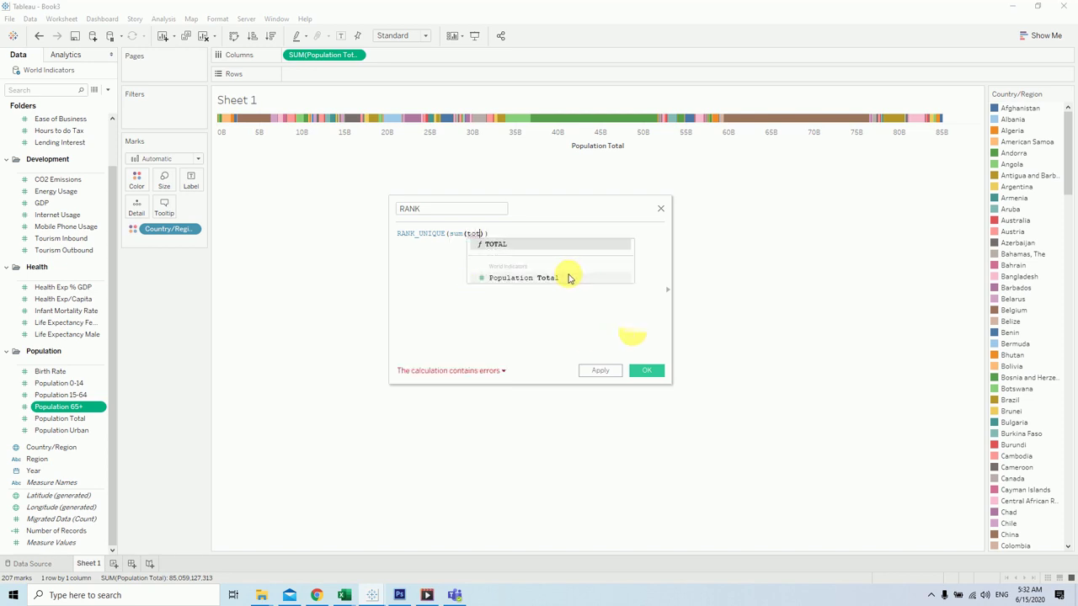
pyautogui.click(565, 276)
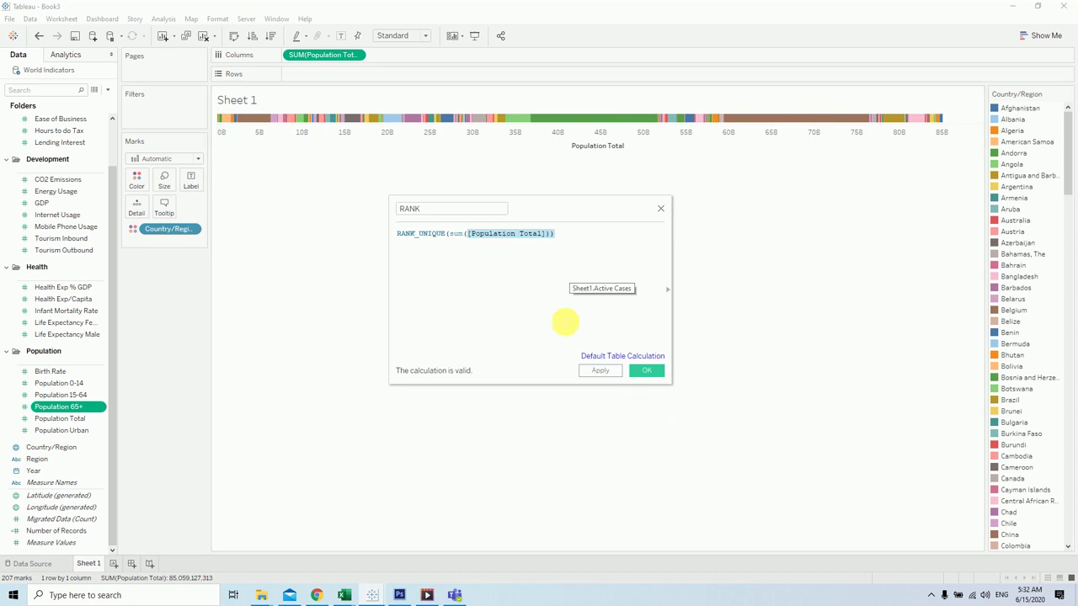
pyautogui.click(576, 252)
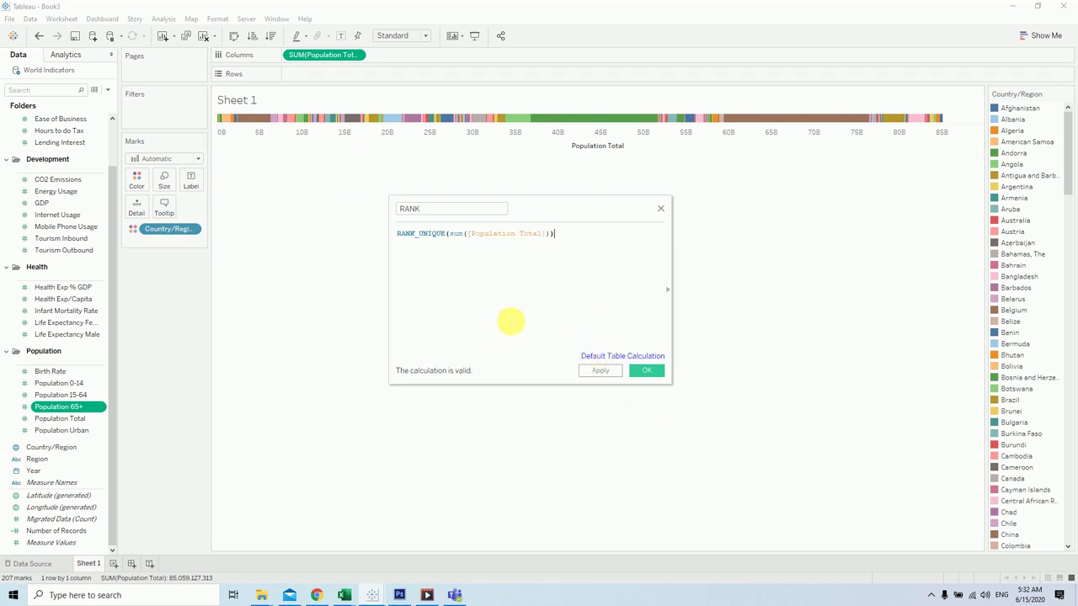
pyautogui.click(637, 373)
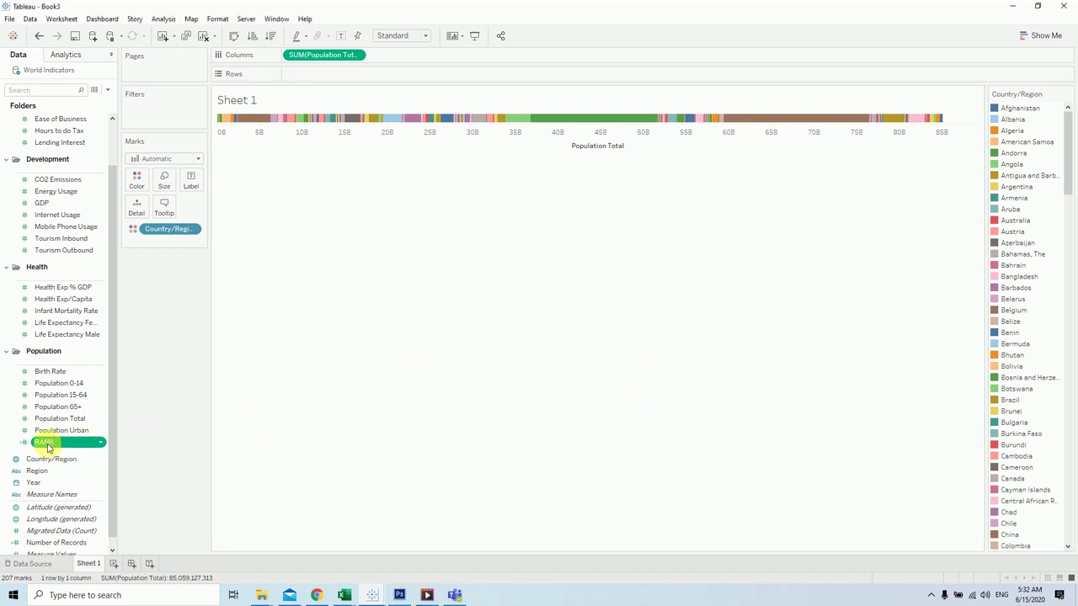
# Step: Put RANK on Rows, computed along Country/Region and set to Discrete
pyautogui.moveTo(46, 446); pyautogui.dragTo(313, 74)
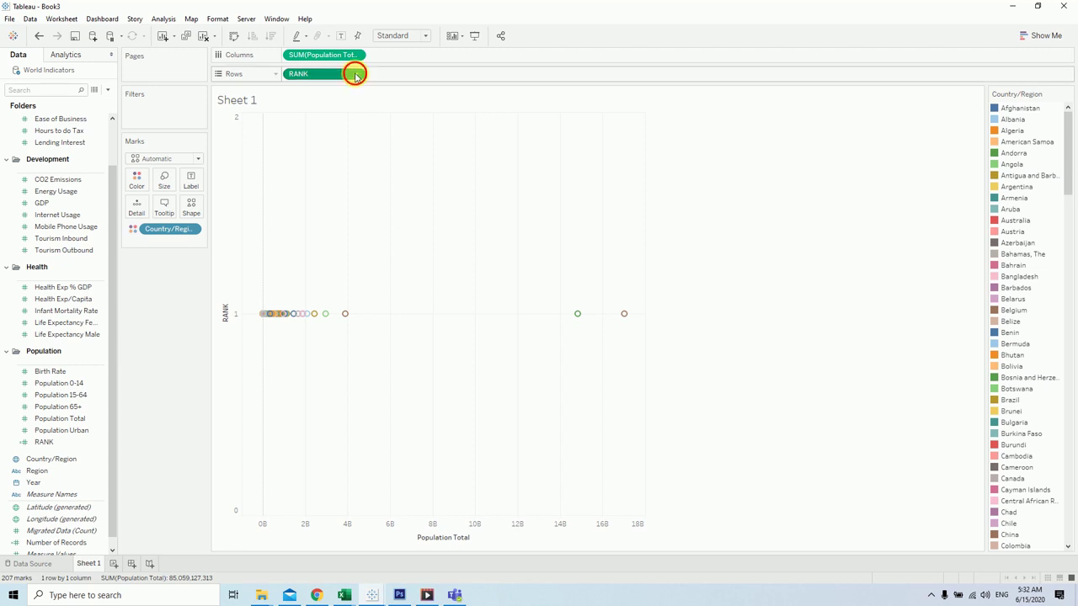
pyautogui.click(357, 74)
pyautogui.moveTo(337, 212)
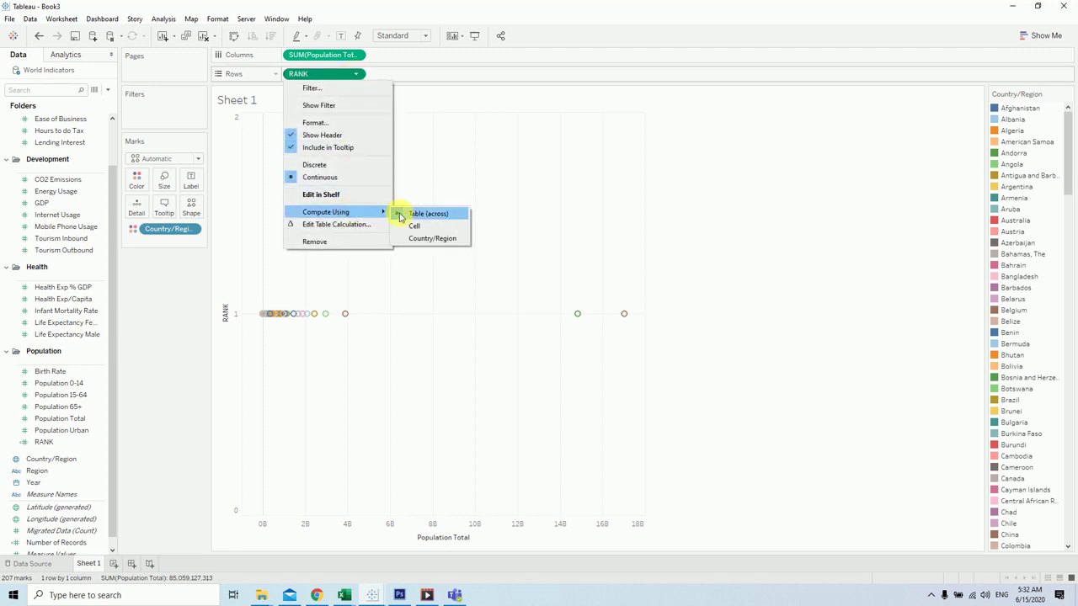
pyautogui.click(417, 239)
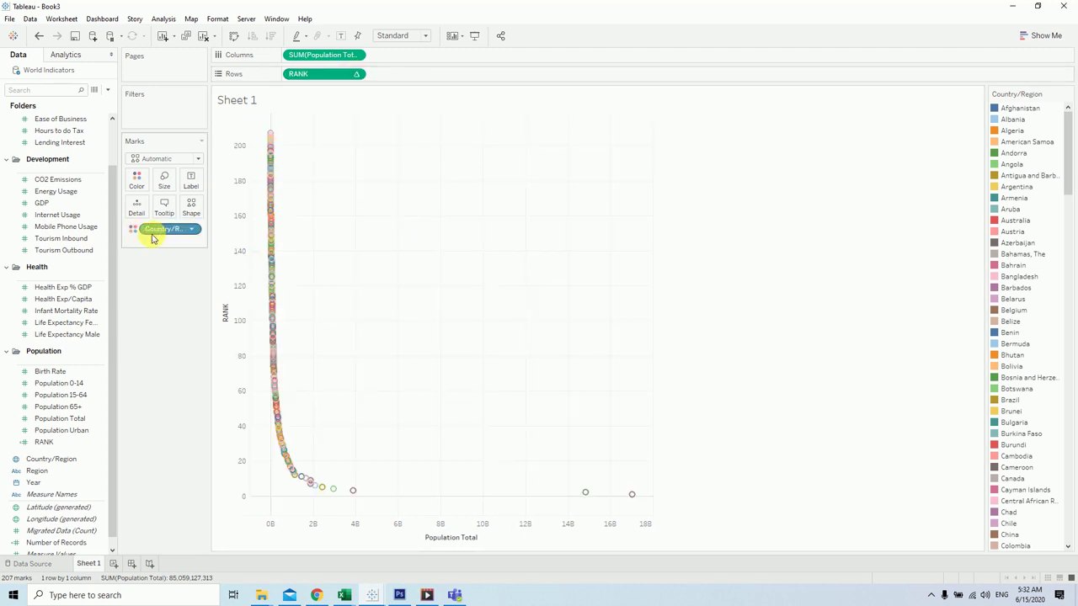
pyautogui.click(356, 74)
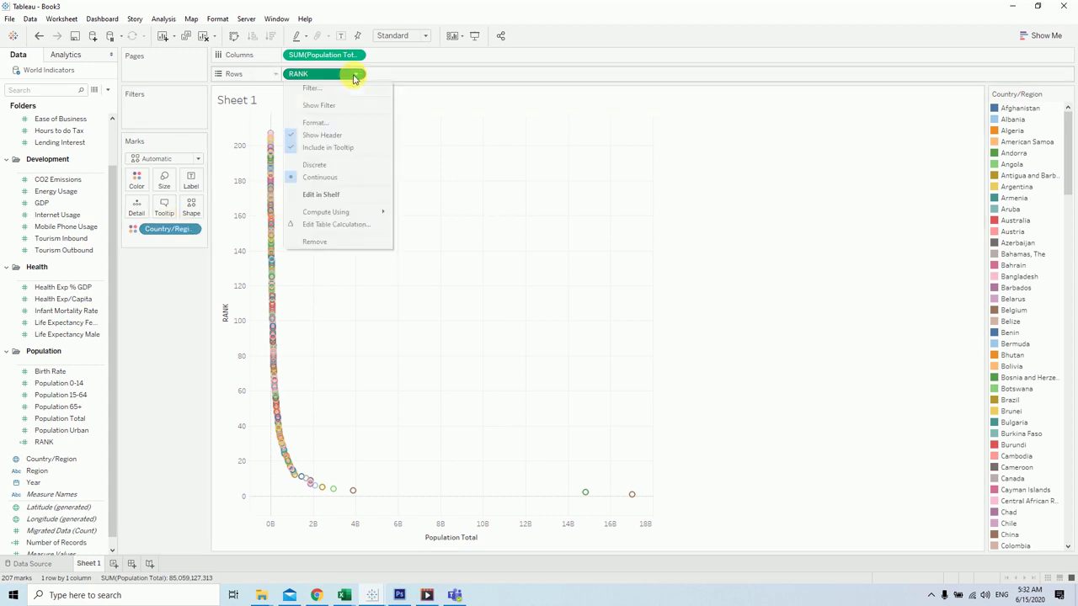
pyautogui.click(333, 166)
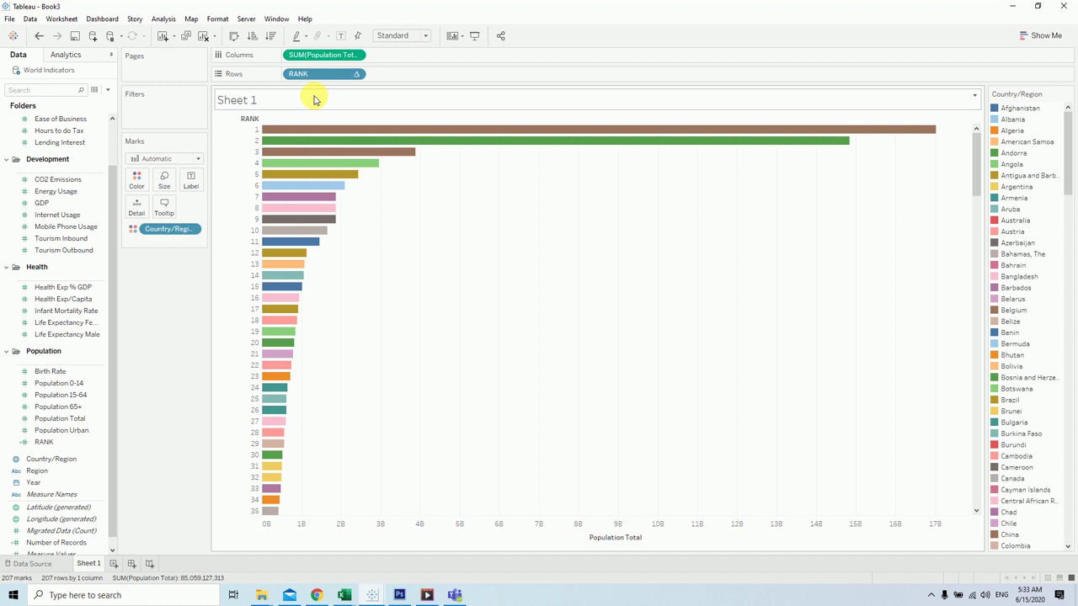
# Step: Label bars with SUM(Population Total), hide the RANK header, and name the sheet RACING BAR CHART
pyautogui.moveTo(324, 54); pyautogui.dragTo(191, 183)
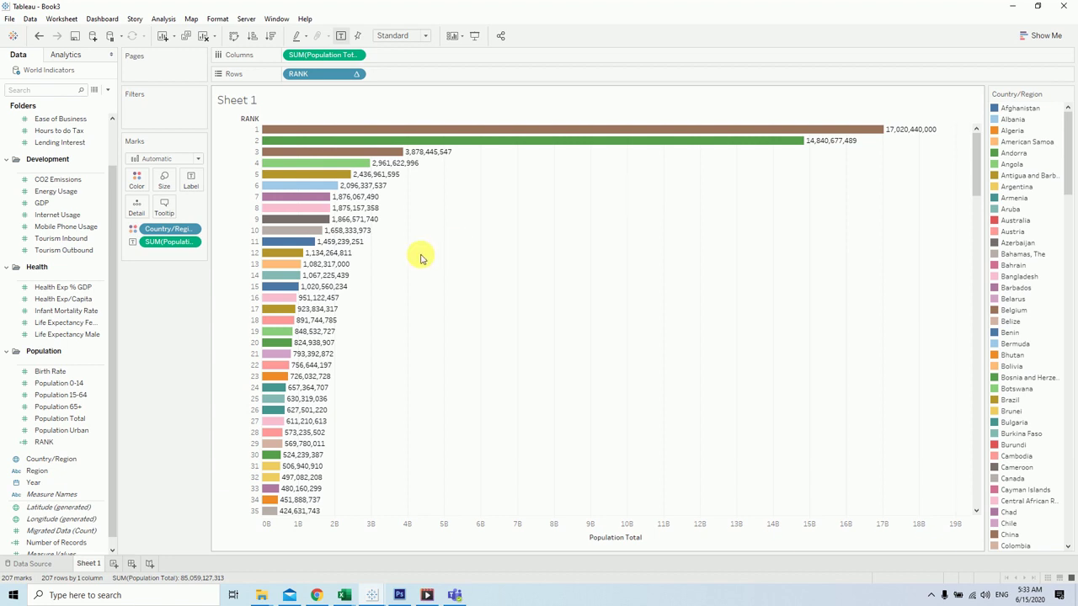
pyautogui.click(356, 75)
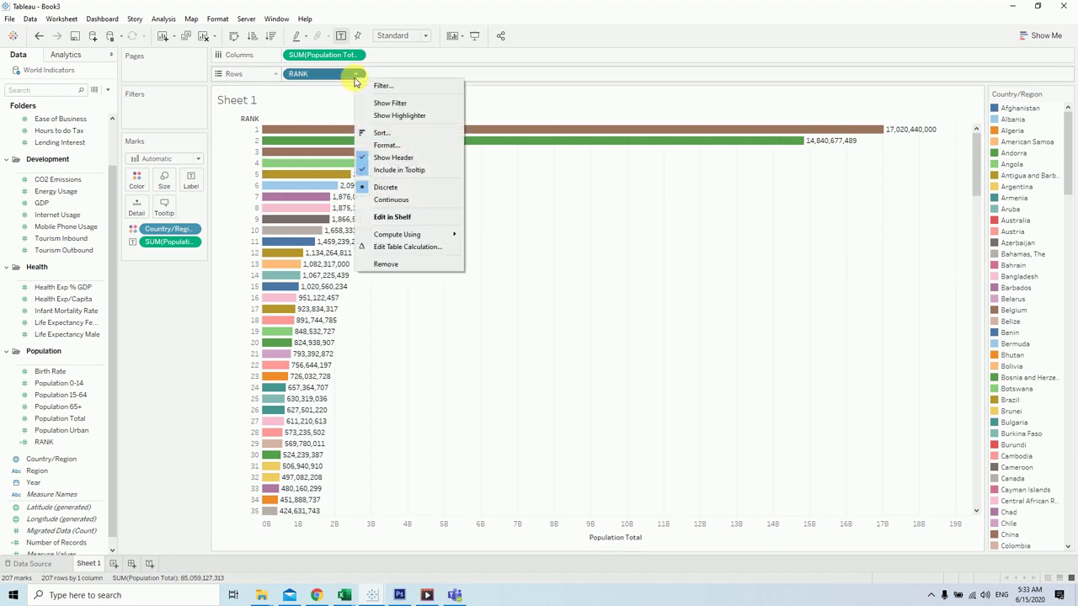
pyautogui.click(404, 157)
pyautogui.write('RACING BAR CHART')
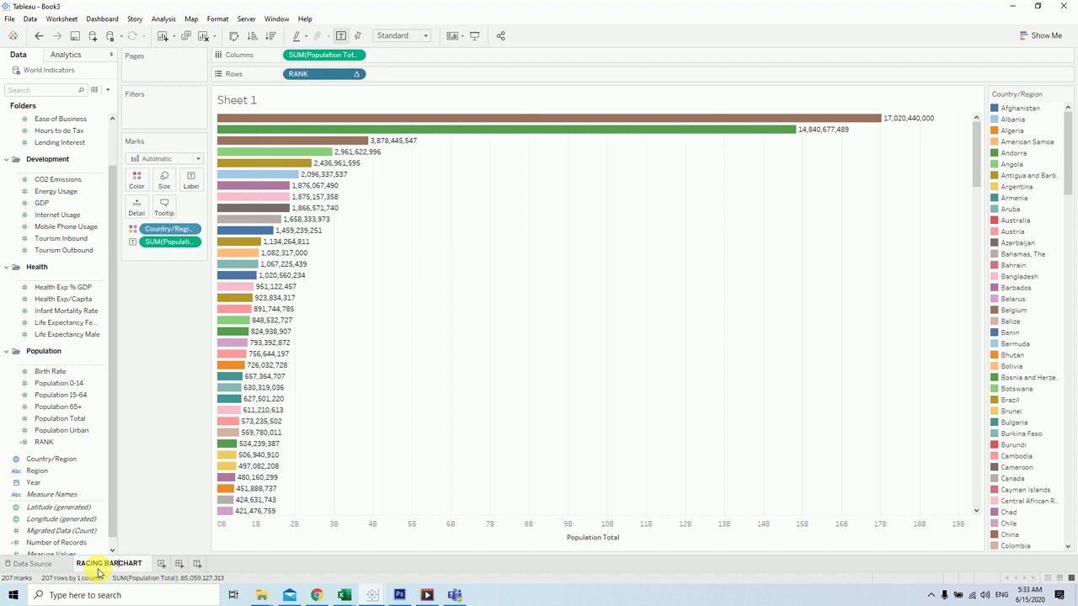
pyautogui.press('Return')
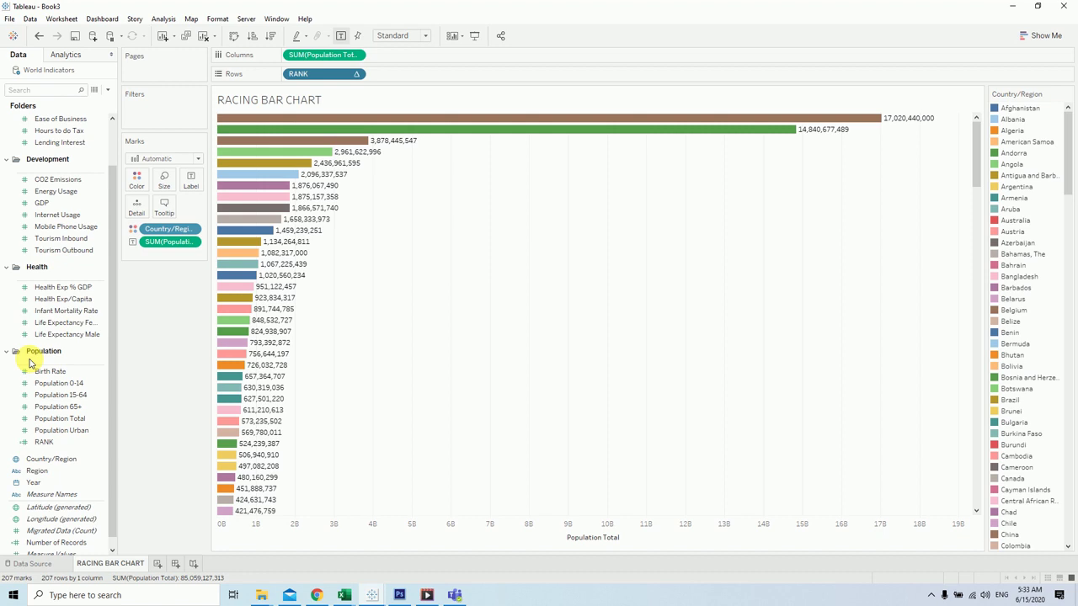
# Step: Place Year on the Pages shelf to page the chart by year
pyautogui.scroll(1, 30, 362)
pyautogui.scroll(2, 67, 387)
pyautogui.scroll(-3, 79, 370)
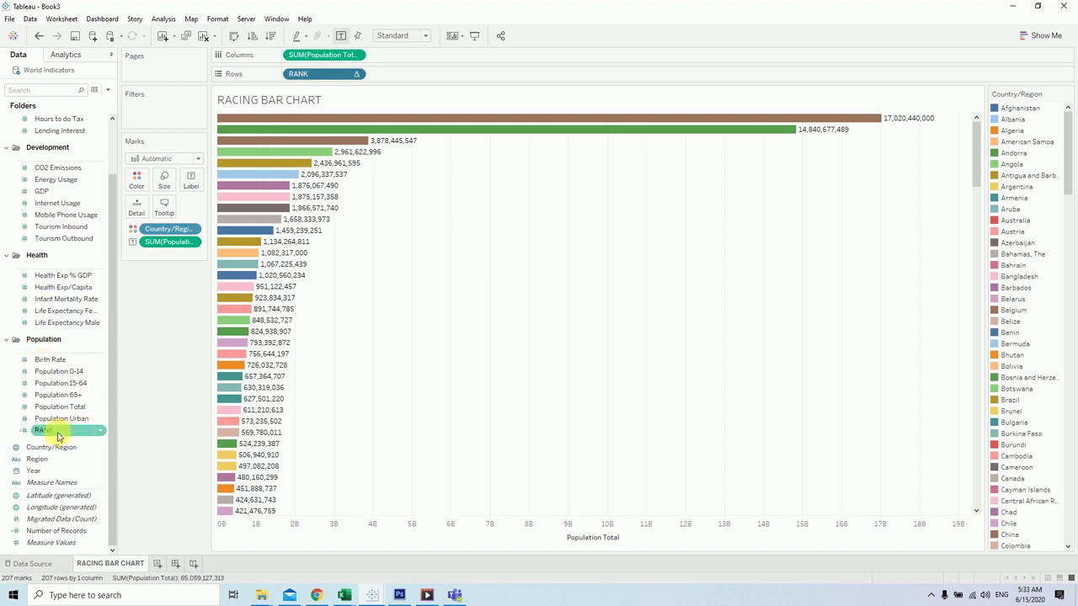
pyautogui.moveTo(57, 435); pyautogui.dragTo(152, 91)
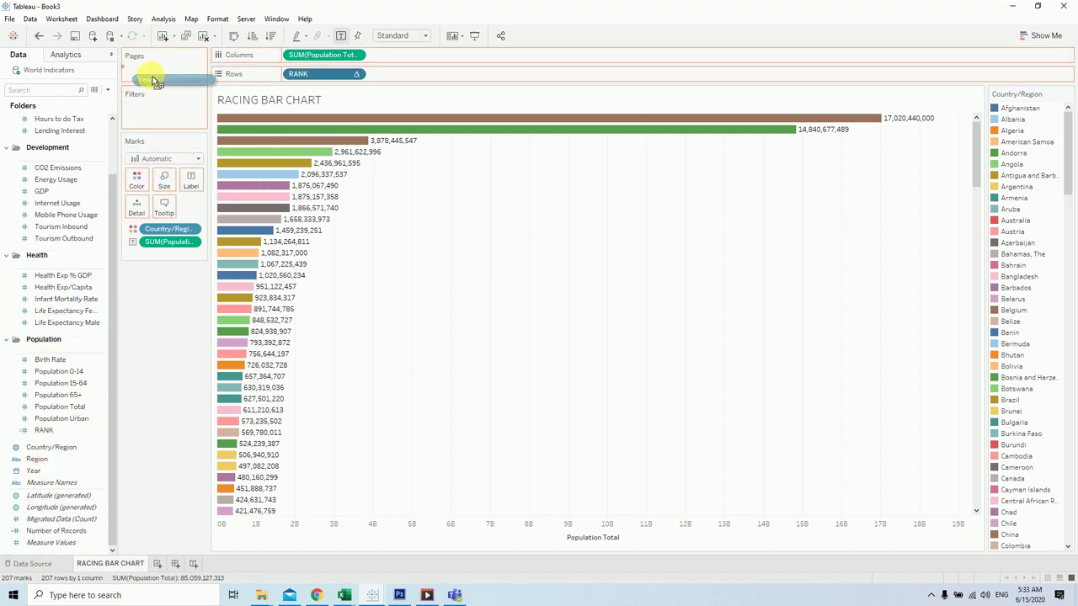
pyautogui.moveTo(152, 76); pyautogui.dragTo(150, 73)
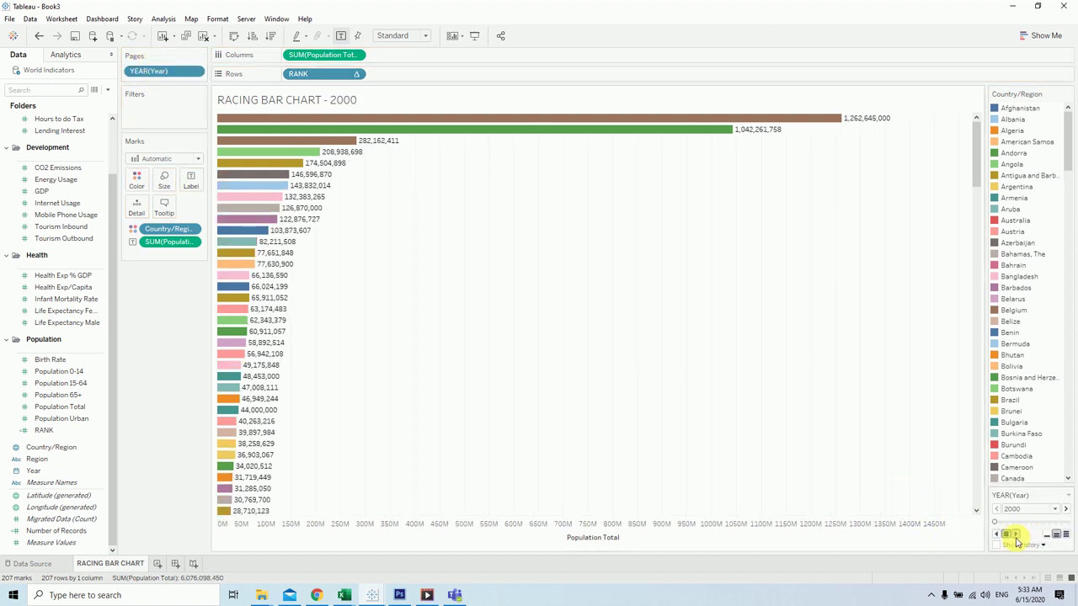
# Step: Set year playback to the fastest speed and play the years through from 2000
pyautogui.click(1065, 536)
pyautogui.click(1014, 536)
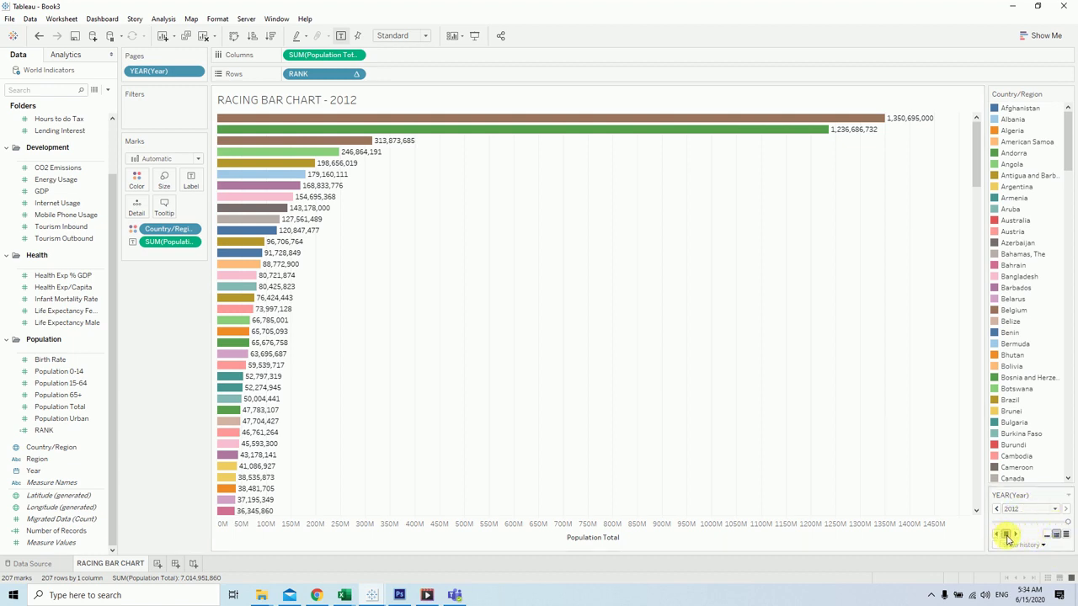
pyautogui.click(1016, 535)
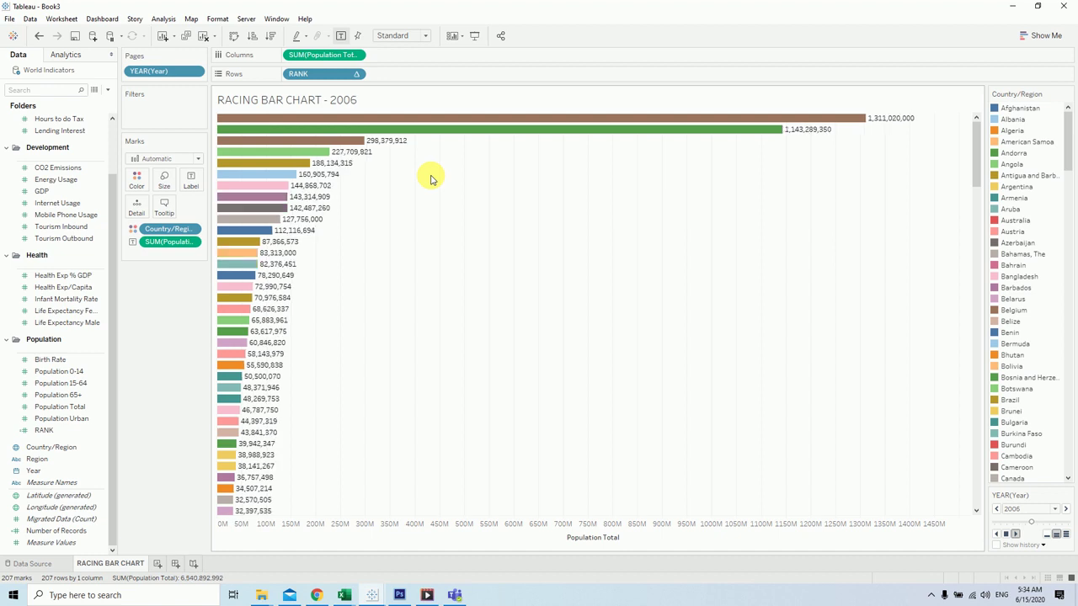
pyautogui.click(224, 19)
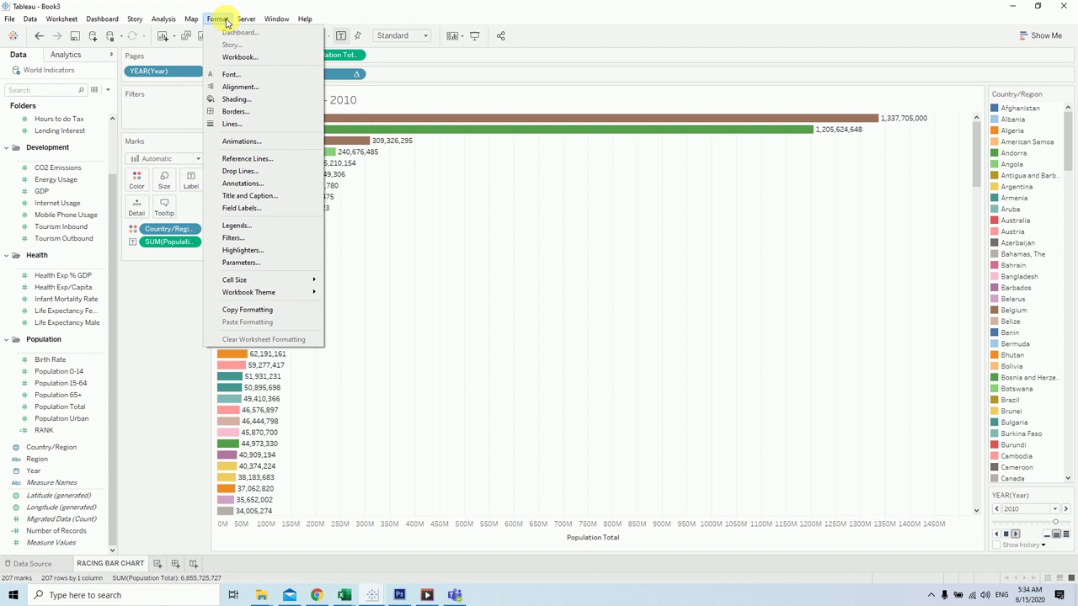
# Step: Switch workbook animations On and give the sheet a 0.30-second (Fast) duration
pyautogui.click(254, 140)
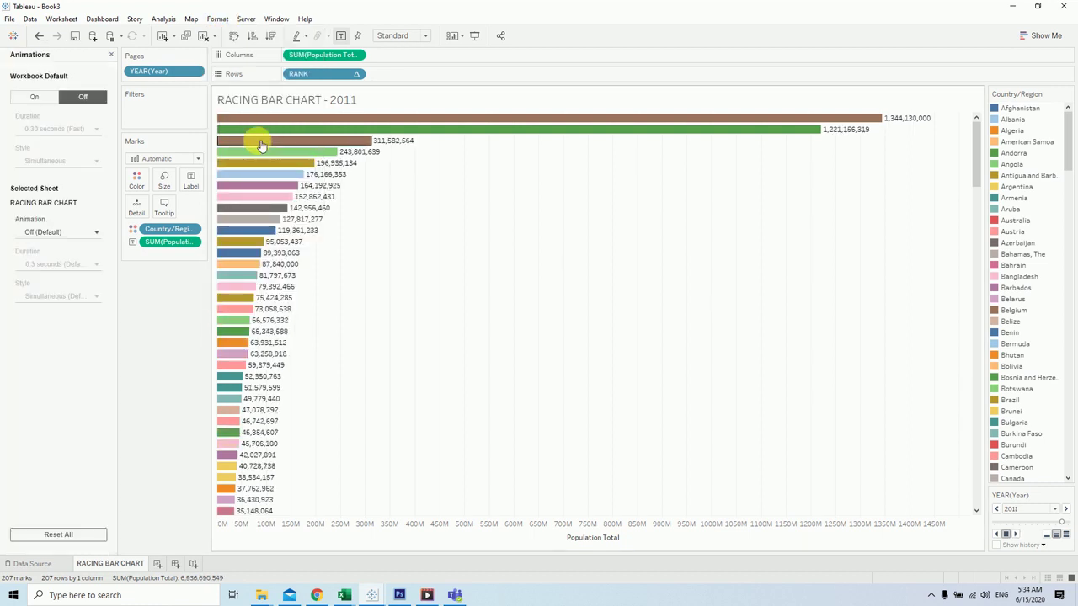
pyautogui.click(34, 98)
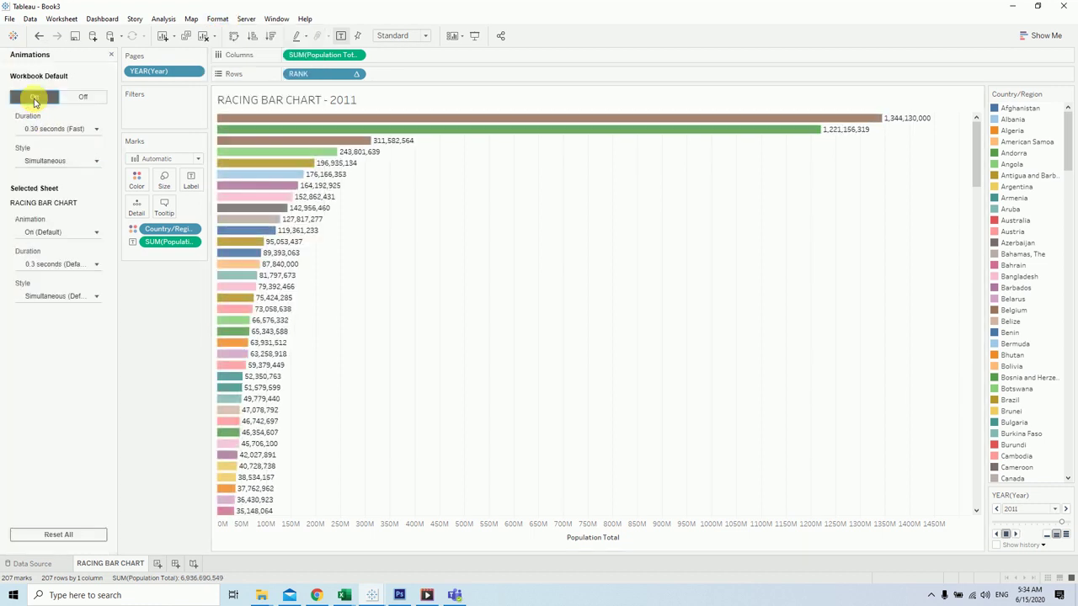
pyautogui.click(95, 265)
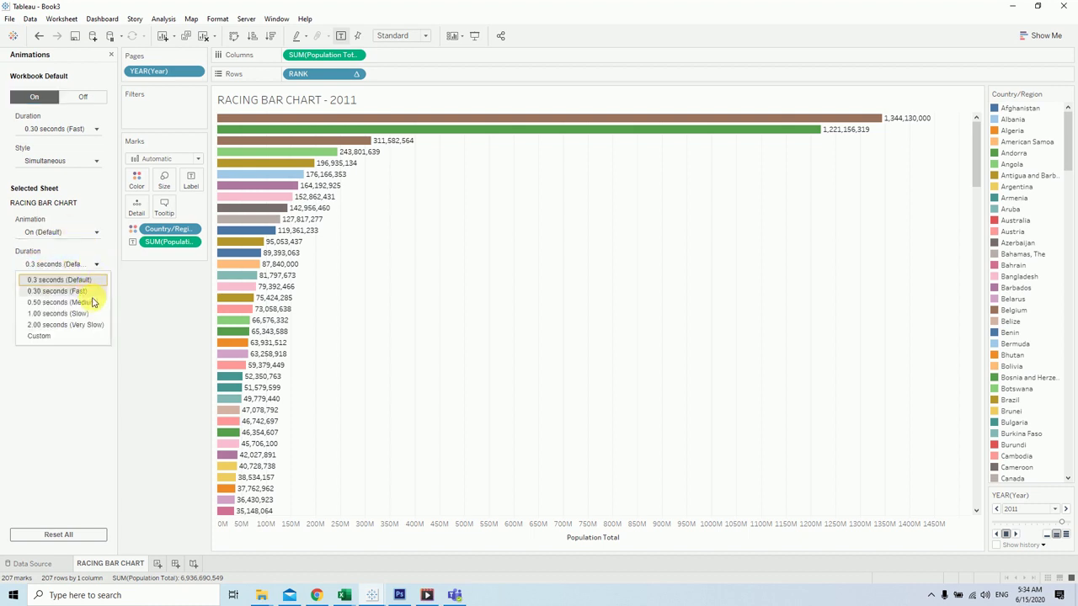
pyautogui.click(84, 290)
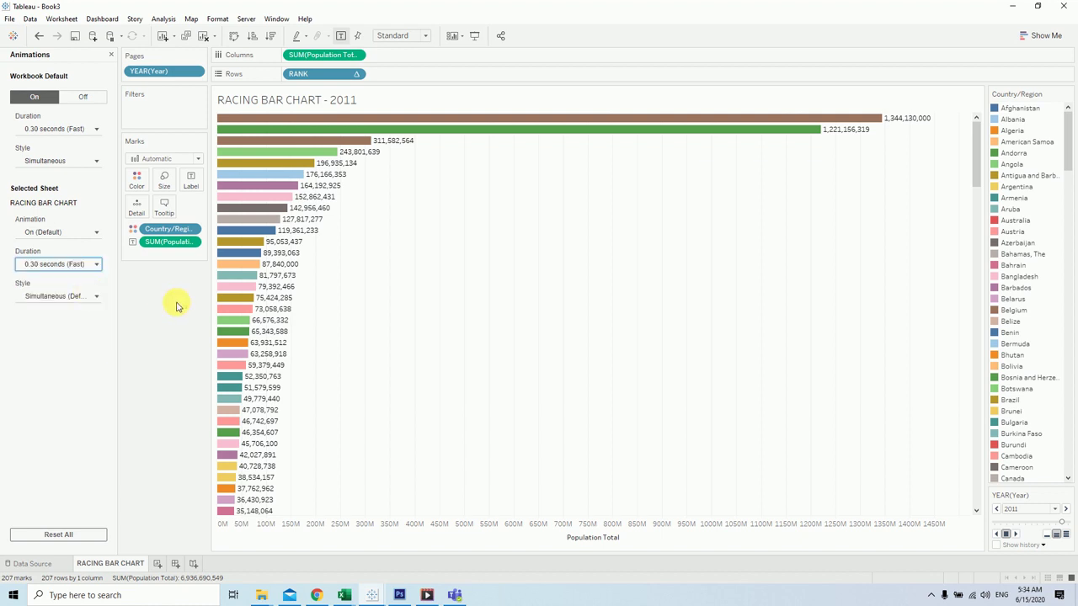
pyautogui.click(161, 306)
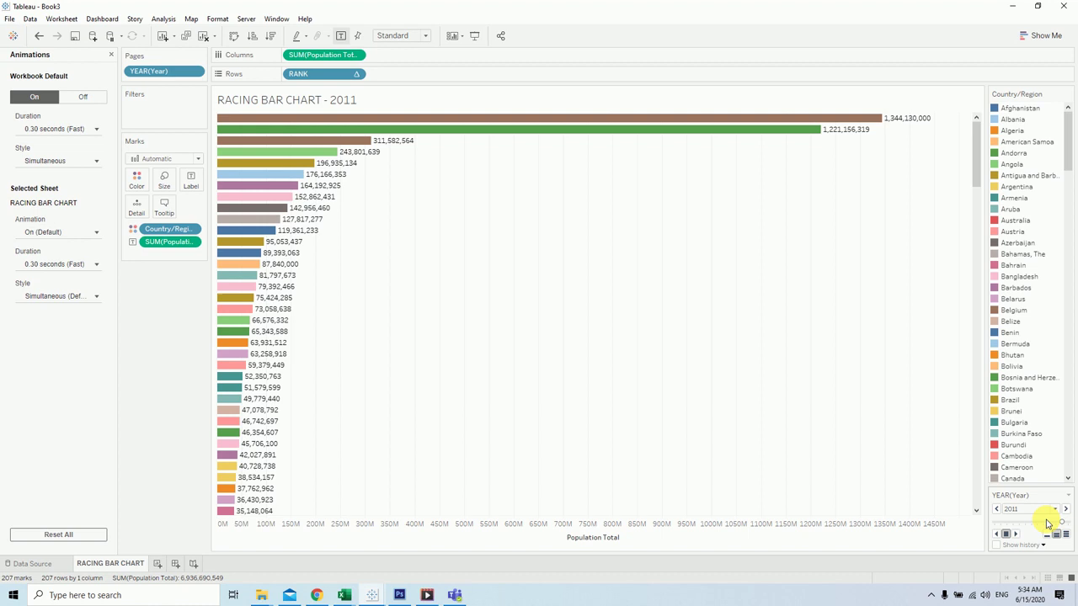
# Step: Move the Pages slider back to 2000 and replay the animated racing chart
pyautogui.moveTo(1059, 523); pyautogui.dragTo(993, 522)
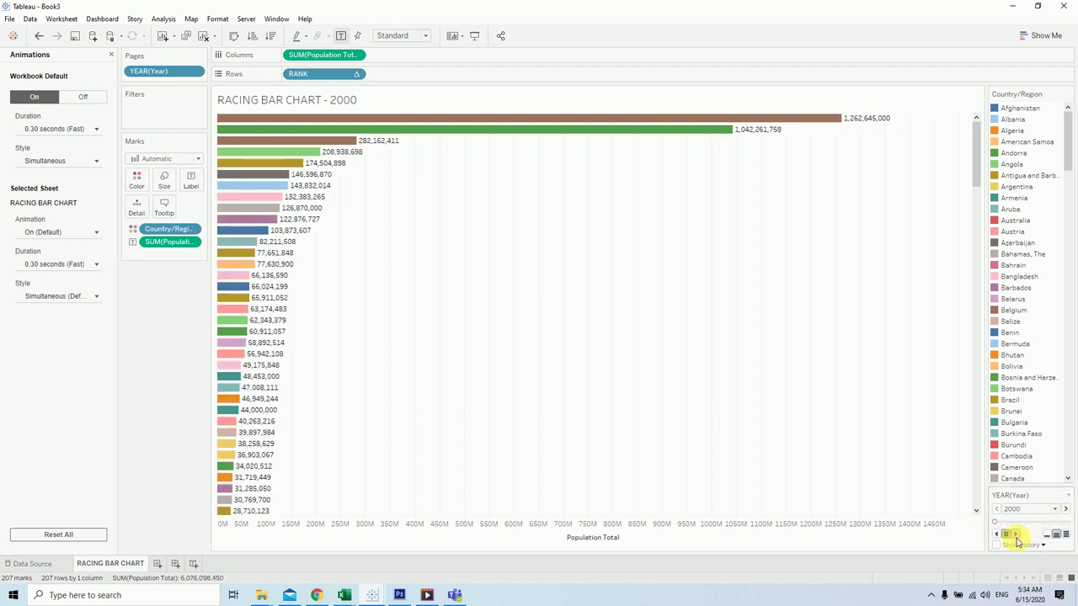
pyautogui.click(1015, 535)
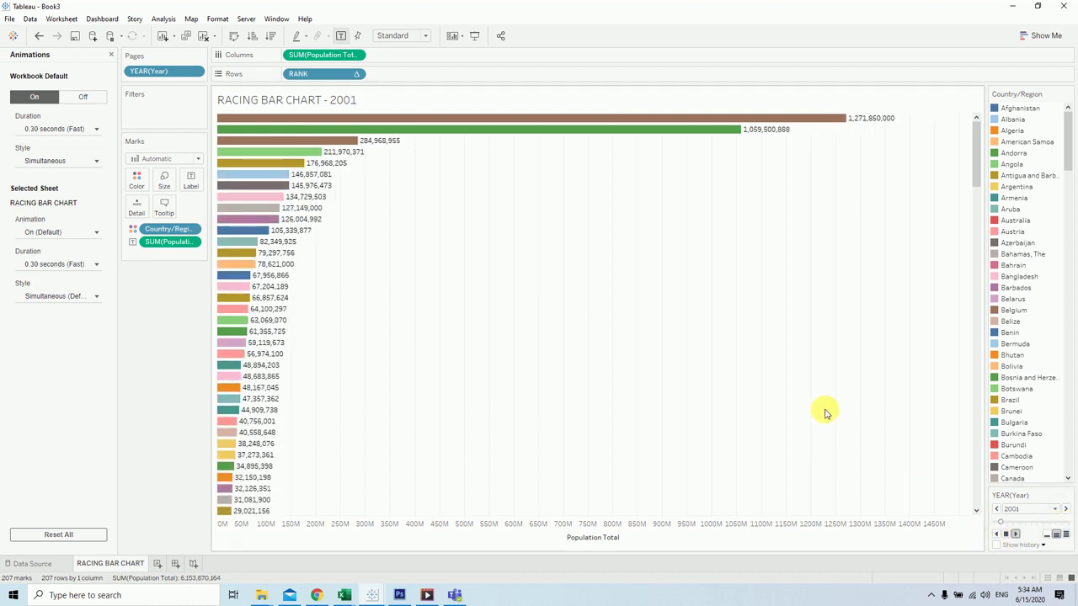